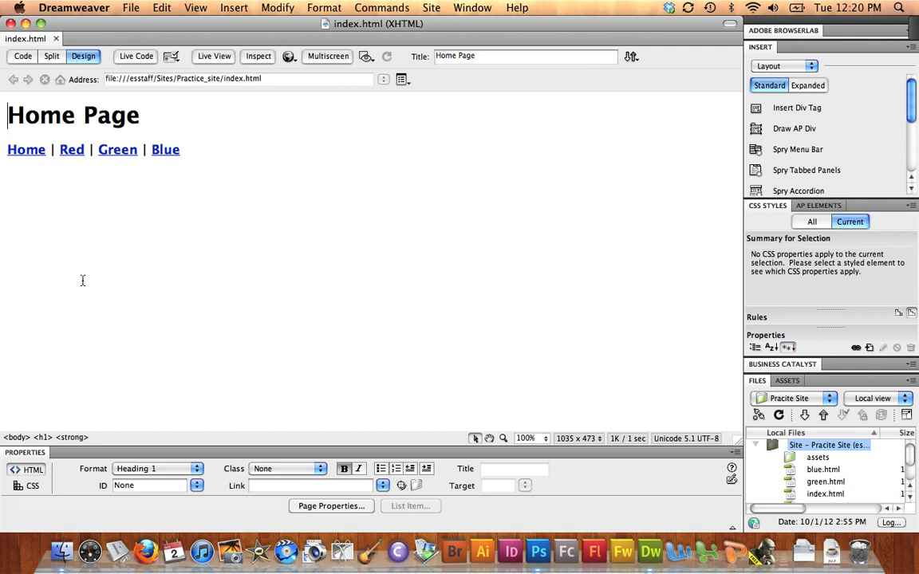
Step: Minimize the open web page and take a quick look at pug.jpg on the desktop
click(25, 23)
click(370, 233)
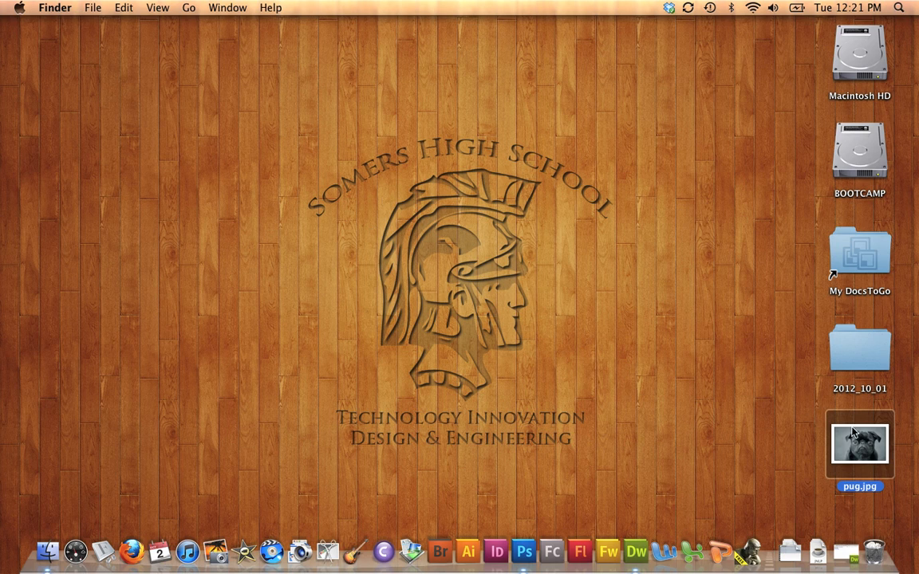
key(space)
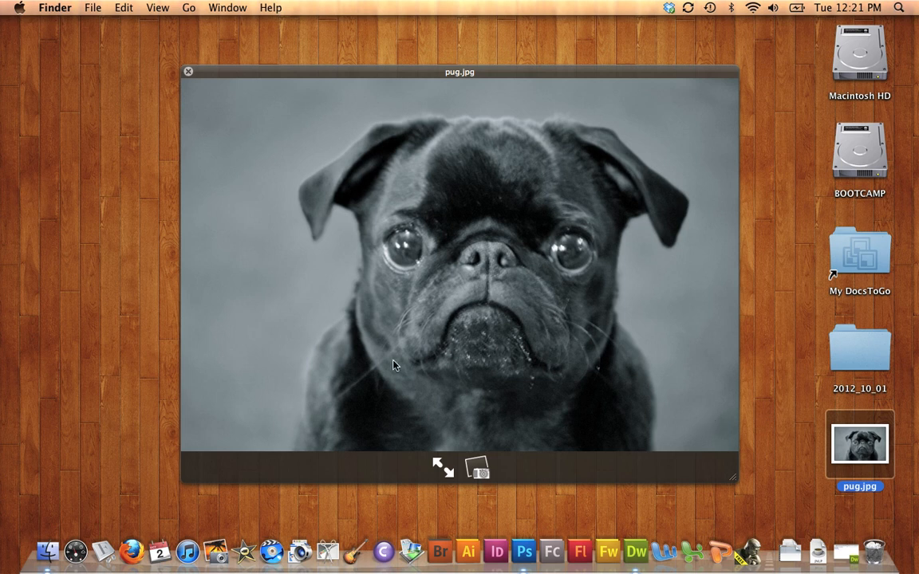
key(space)
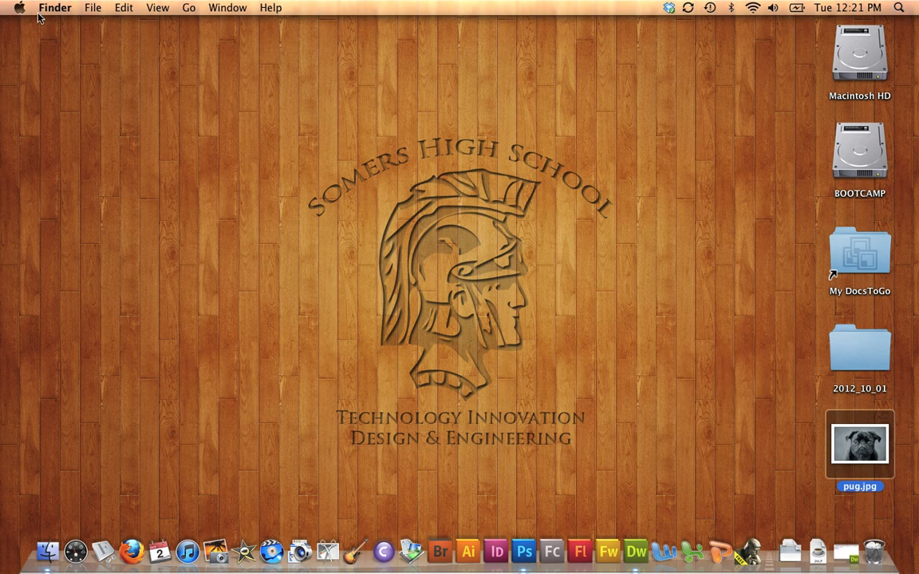
Step: Examine the file size and pixel dimensions in the file information of pug.jpg, then close it
click(94, 8)
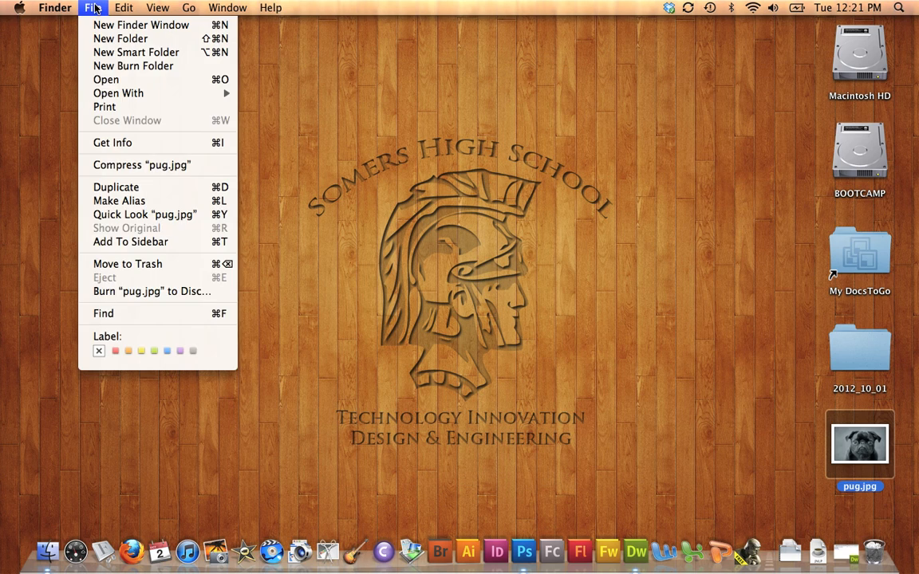
click(113, 142)
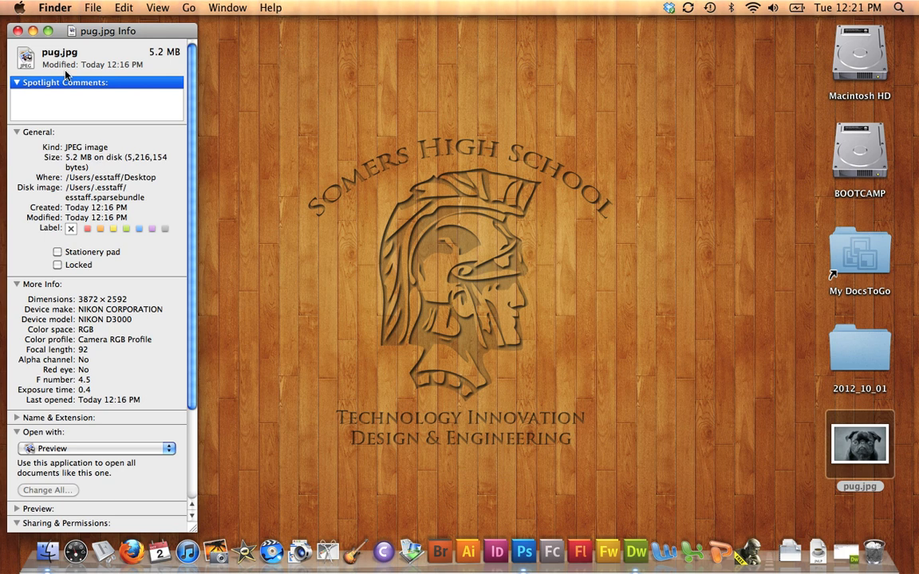
click(17, 31)
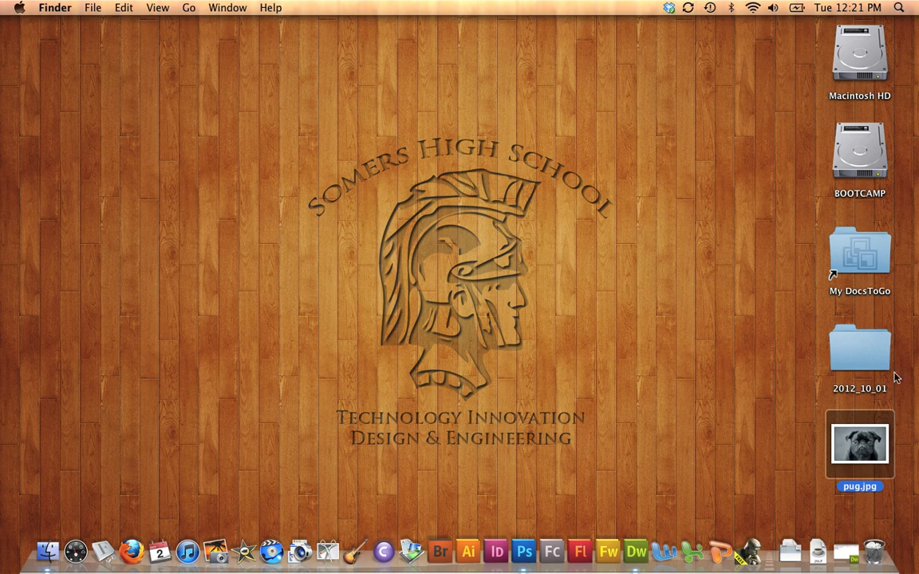
Step: Open the desktop file pug.jpg in Photoshop and enlarge its document window around the image
drag(859, 475, 523, 550)
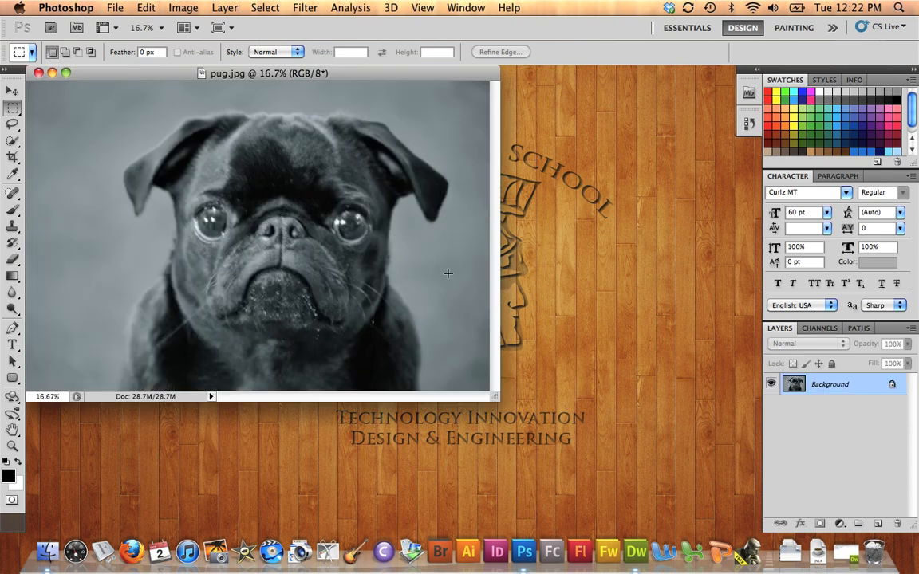
drag(496, 396, 638, 493)
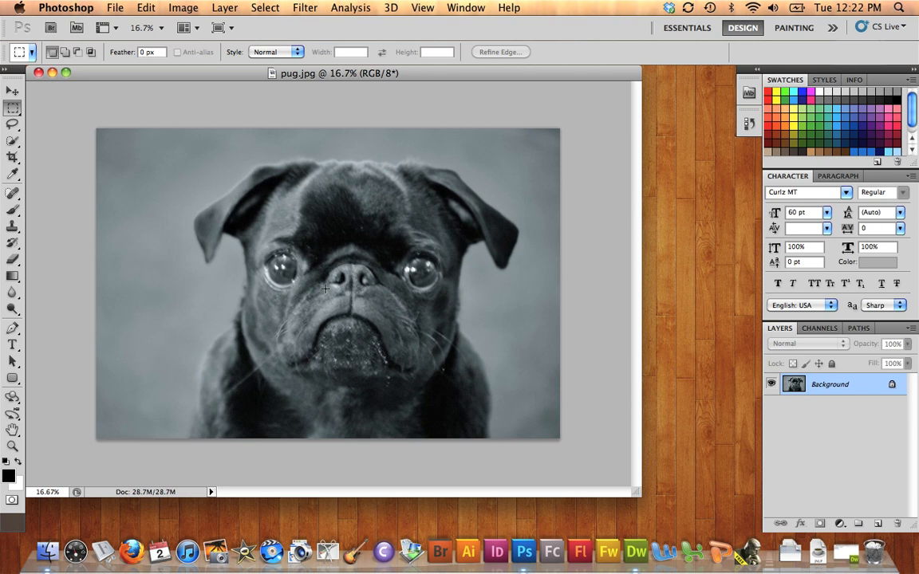
Step: Resize the image to a document width of 5 inches with proportions constrained
click(181, 8)
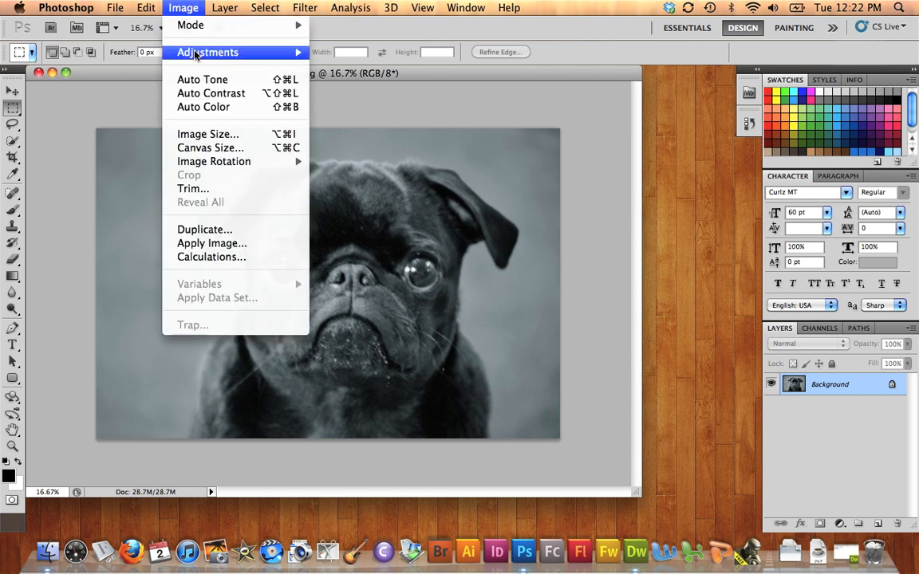
click(201, 135)
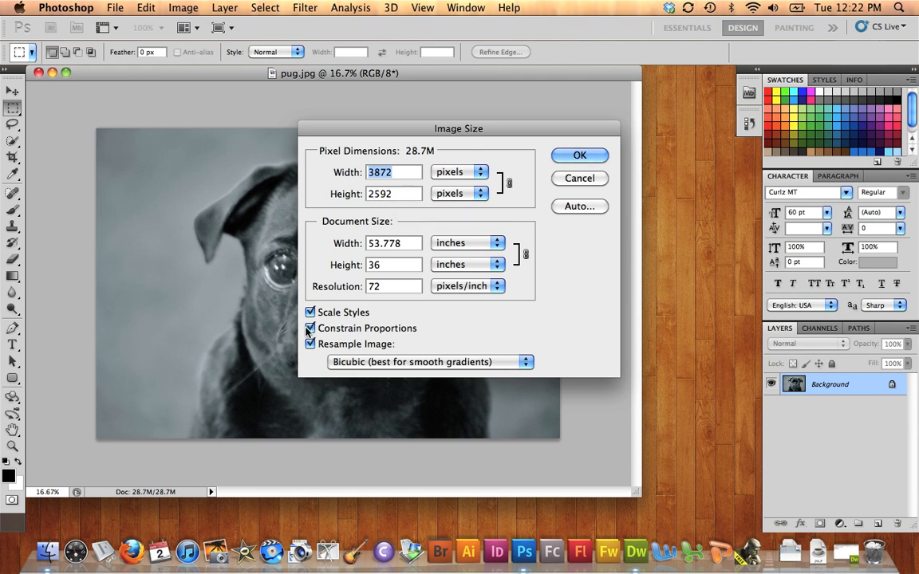
double_click(387, 245)
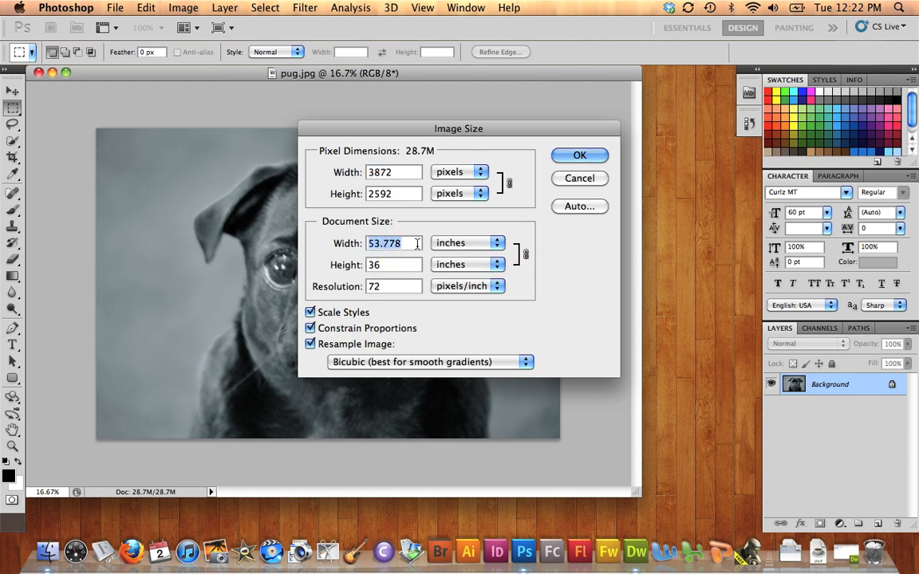
text(5)
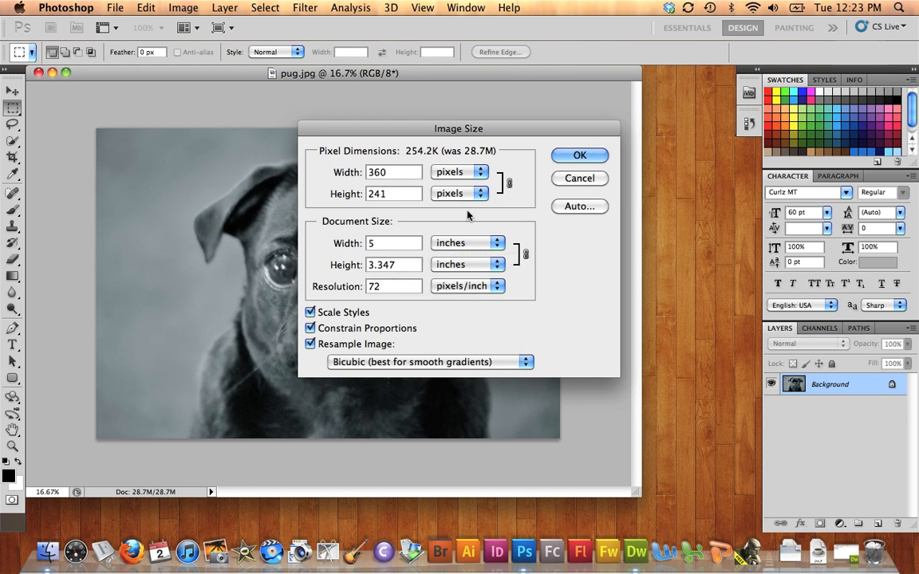
click(576, 155)
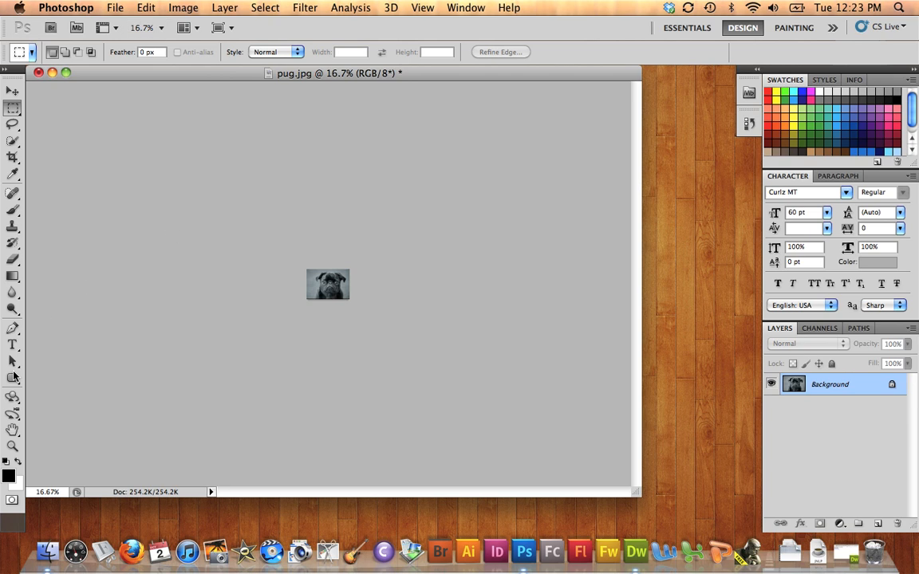
Step: Magnify the resized pug image to 200% to examine its quality
click(12, 446)
click(327, 291)
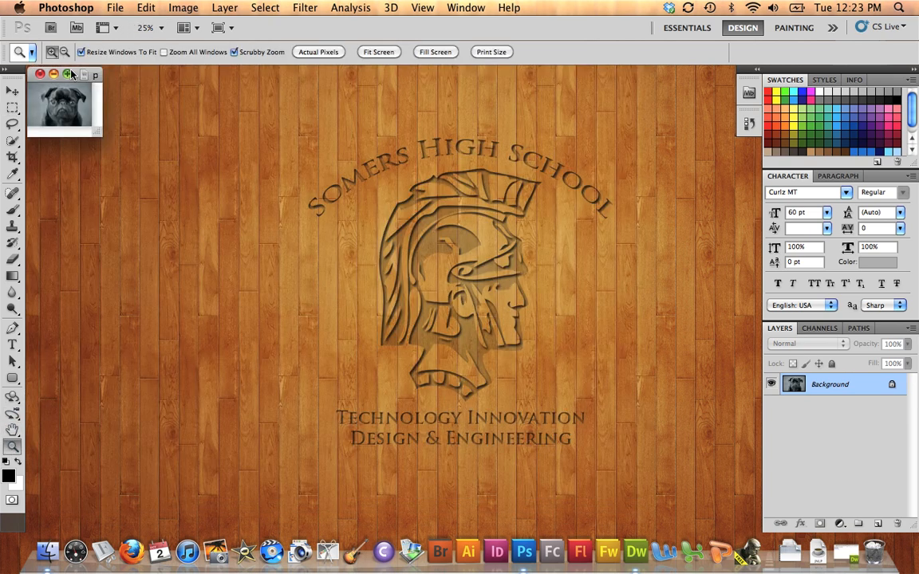
click(63, 97)
click(63, 106)
click(74, 117)
click(76, 117)
click(76, 118)
click(76, 117)
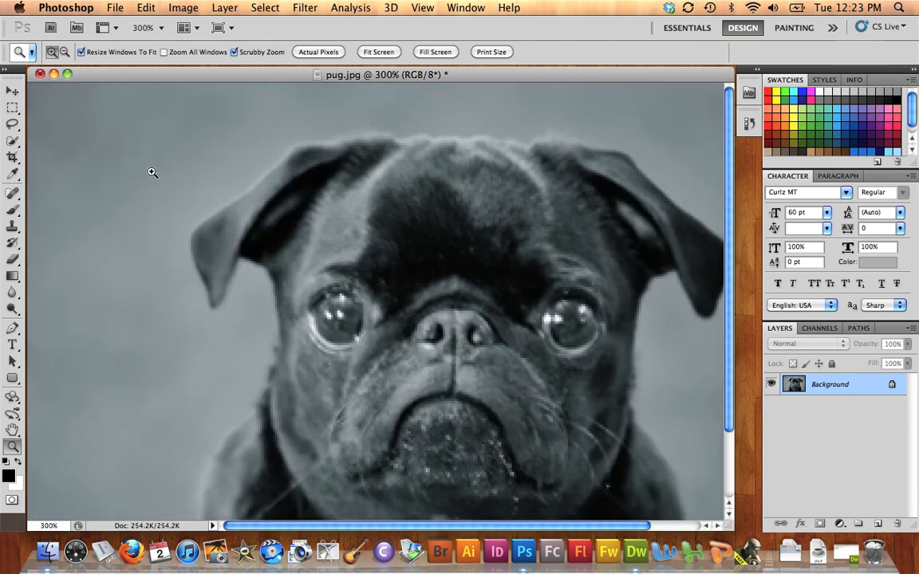
alt+click(235, 176)
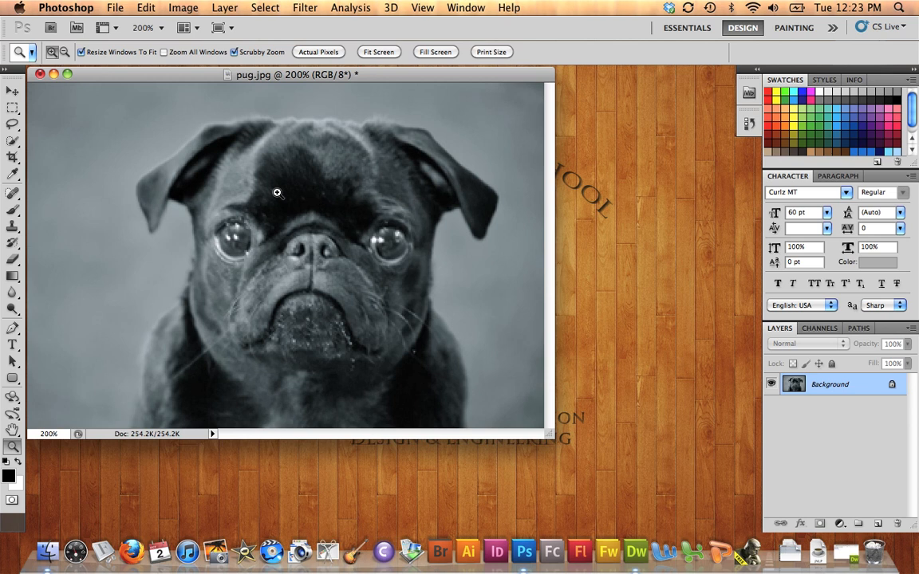
Step: Start Save for Web & Devices for the pug image and display the 4-Up comparison of optimized versions
click(116, 10)
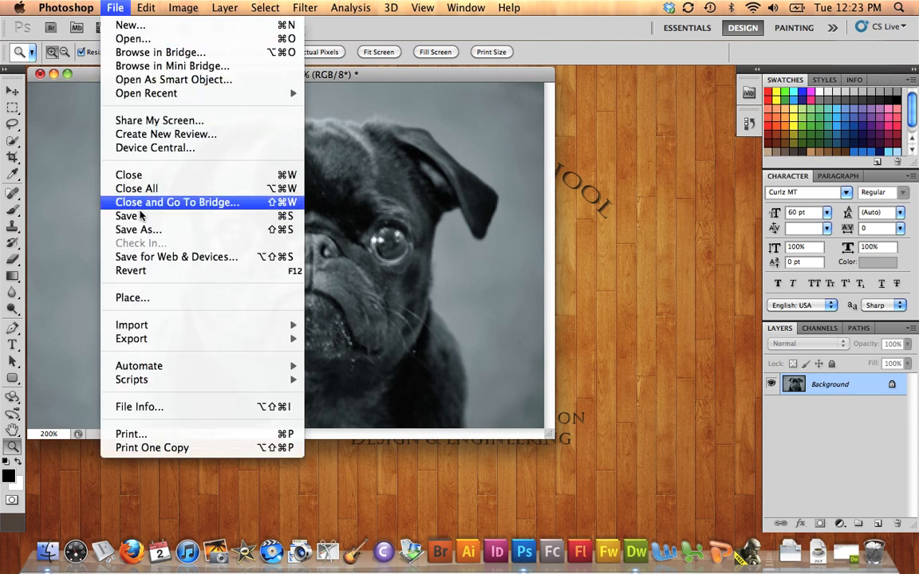
click(227, 258)
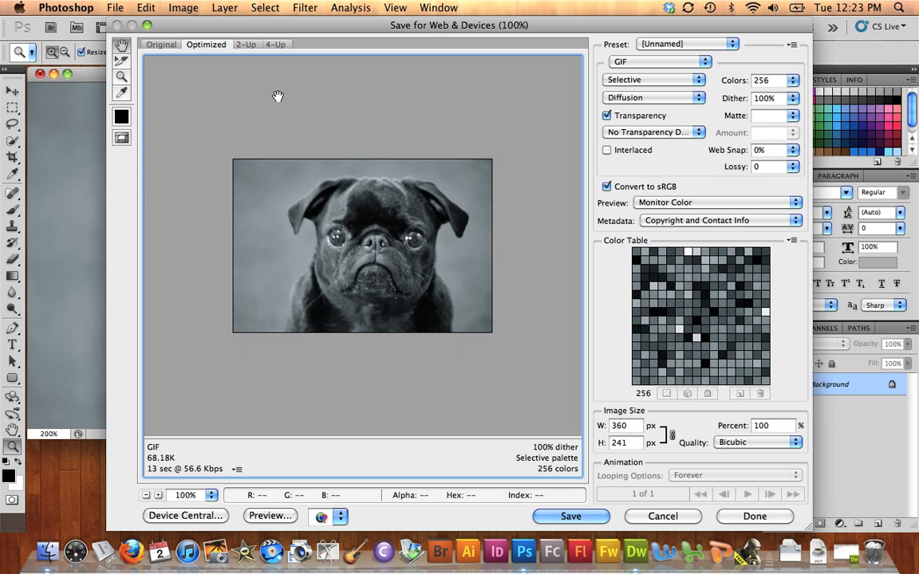
click(168, 46)
click(195, 44)
click(244, 45)
click(278, 45)
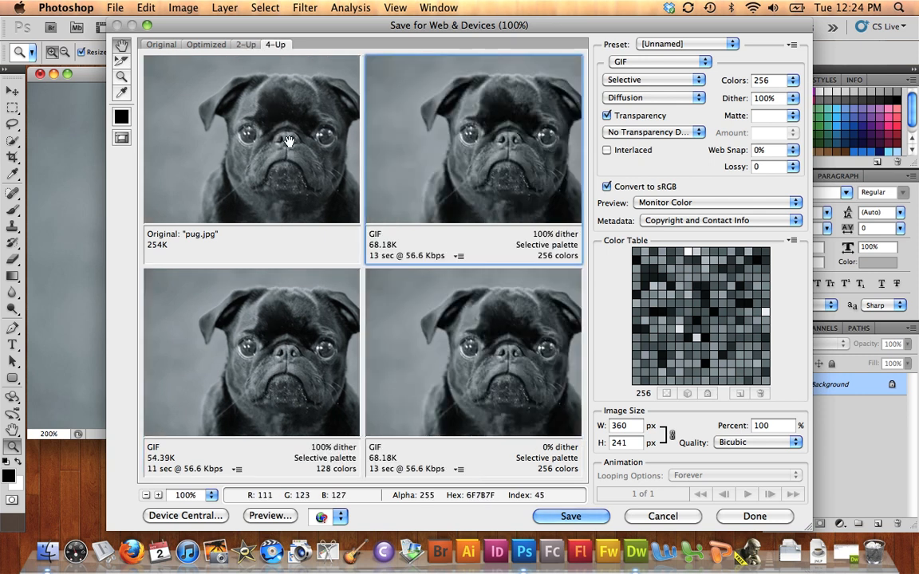
Step: Examine the optimization settings and file sizes of the original and the three GIF previews
click(254, 148)
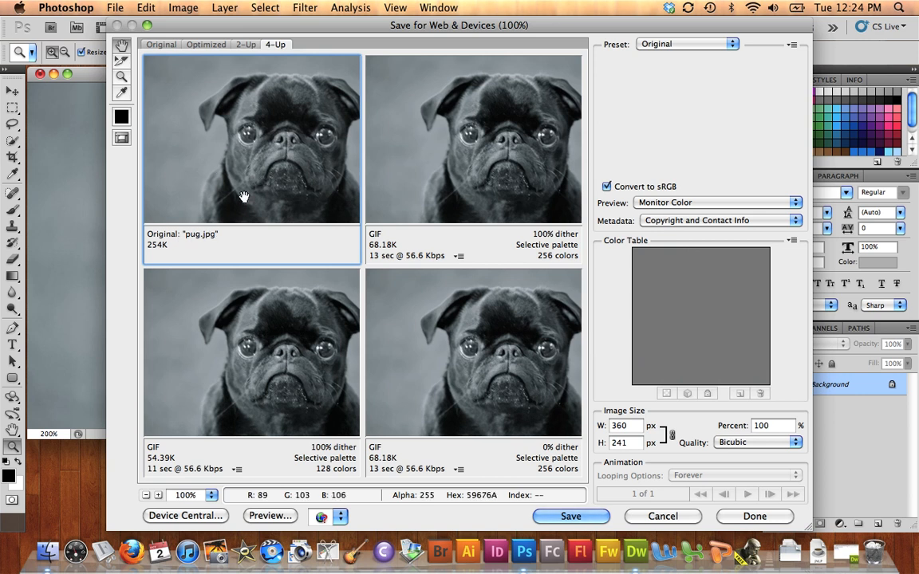
click(430, 158)
click(402, 279)
click(323, 275)
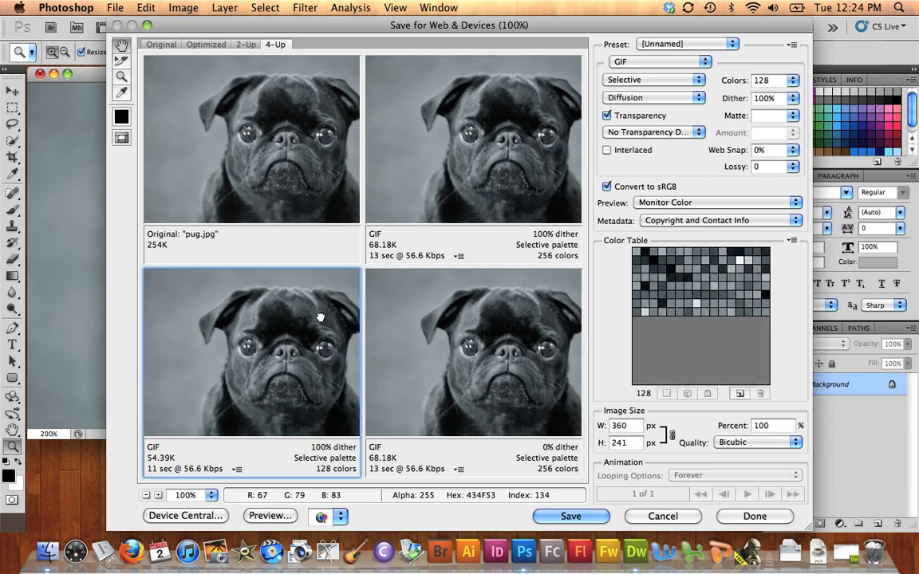
click(437, 205)
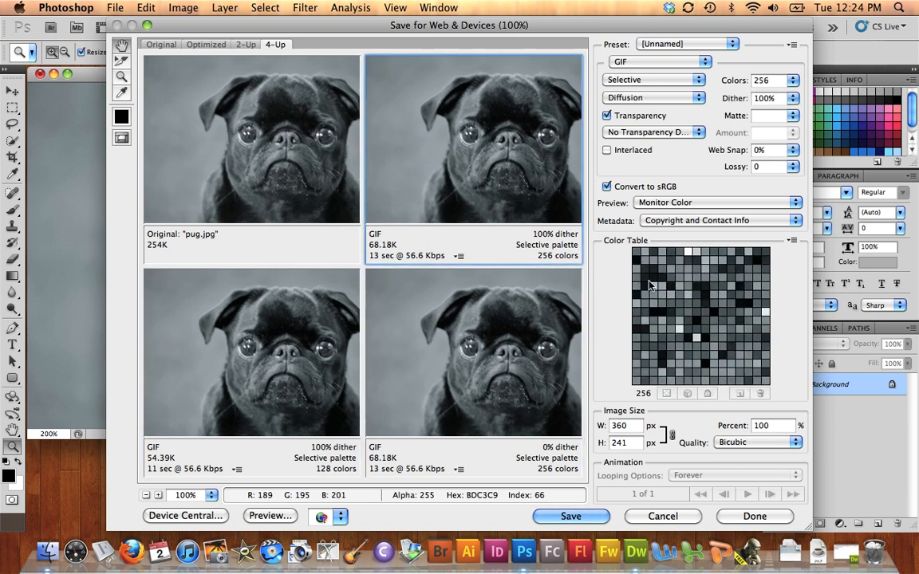
click(467, 313)
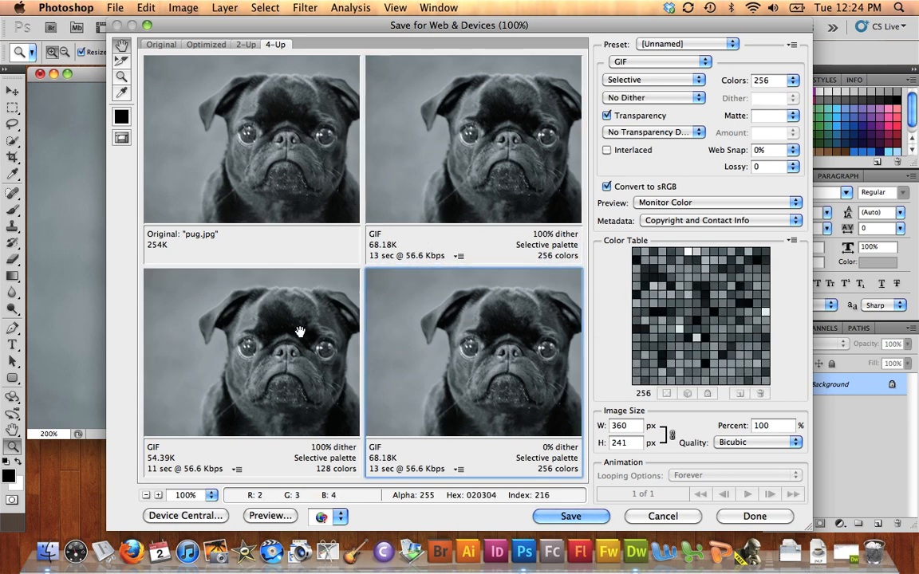
click(298, 328)
click(391, 148)
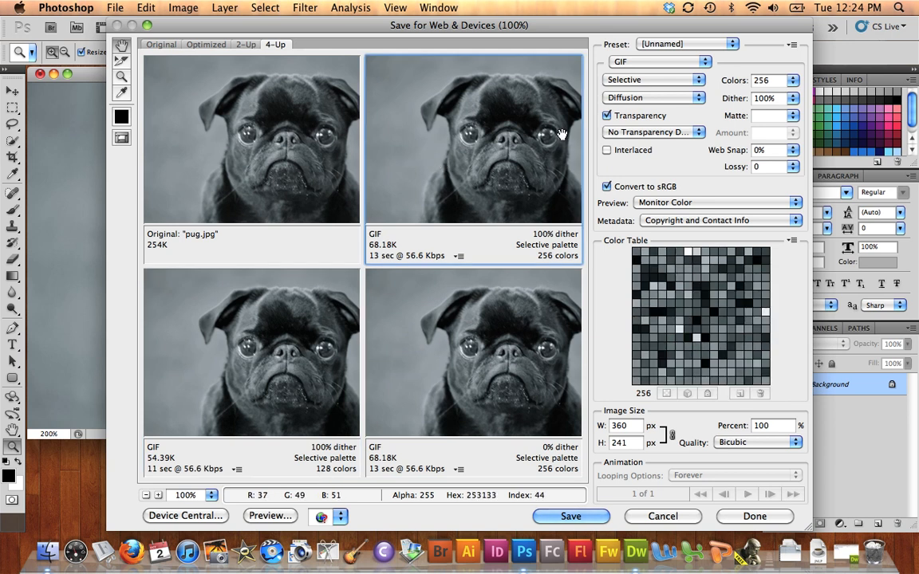
Step: Change the 128-color GIF preview to JPEG format
click(329, 319)
click(652, 62)
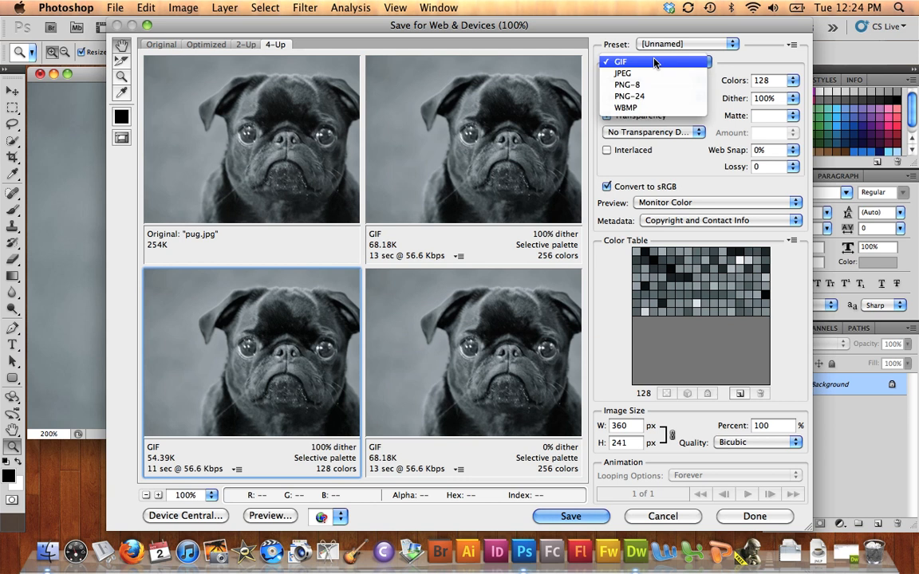
click(638, 74)
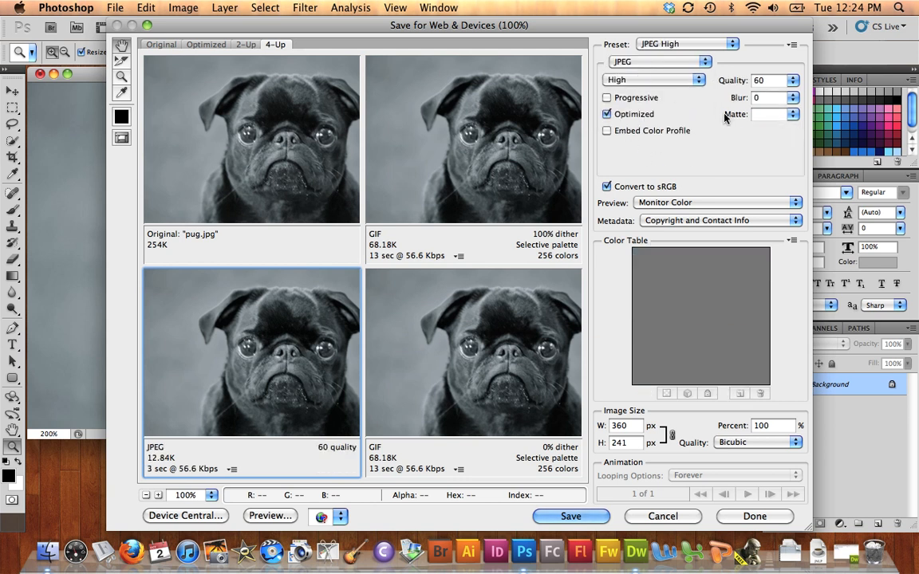
Step: Change the GIF preview without dithering to PNG-8 format
click(480, 351)
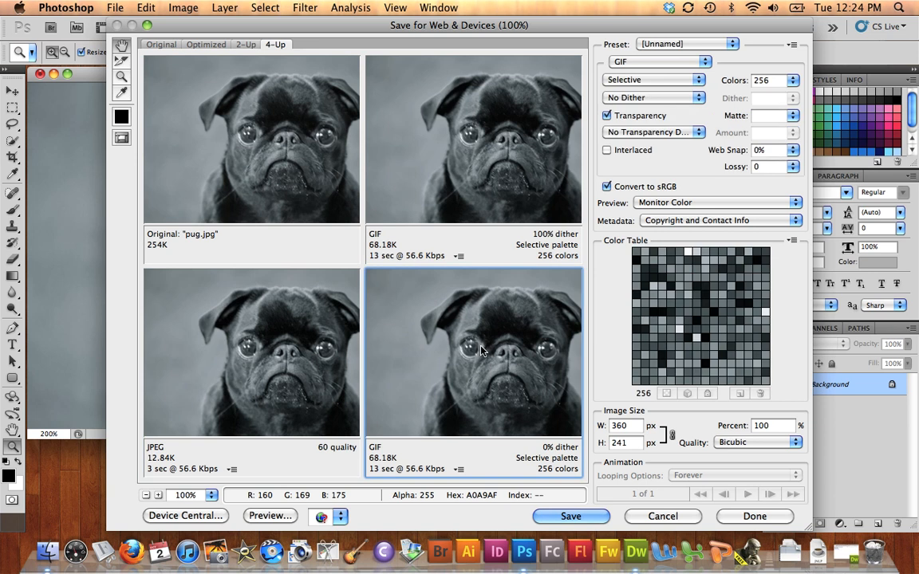
click(654, 62)
click(652, 86)
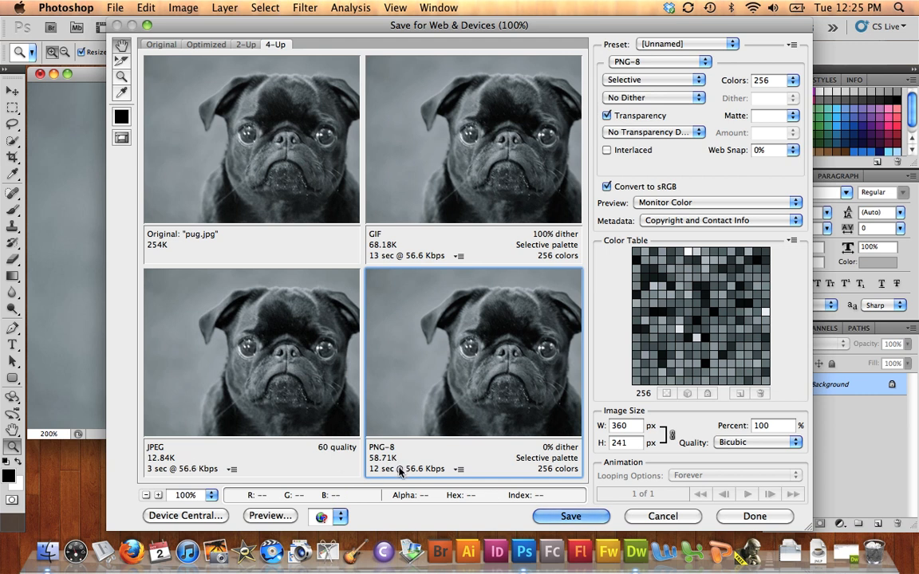
Step: Reduce the remaining GIF preview to 8 colors
click(490, 175)
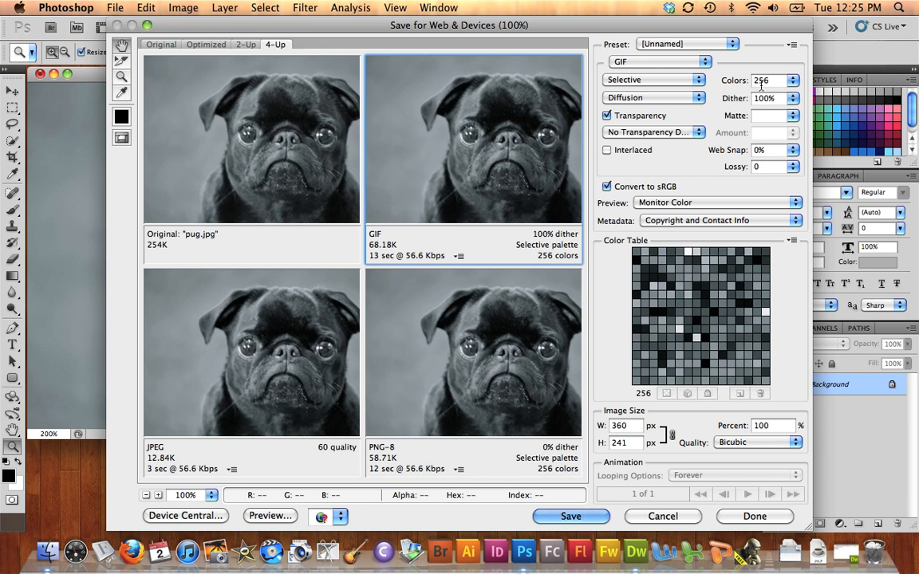
click(792, 79)
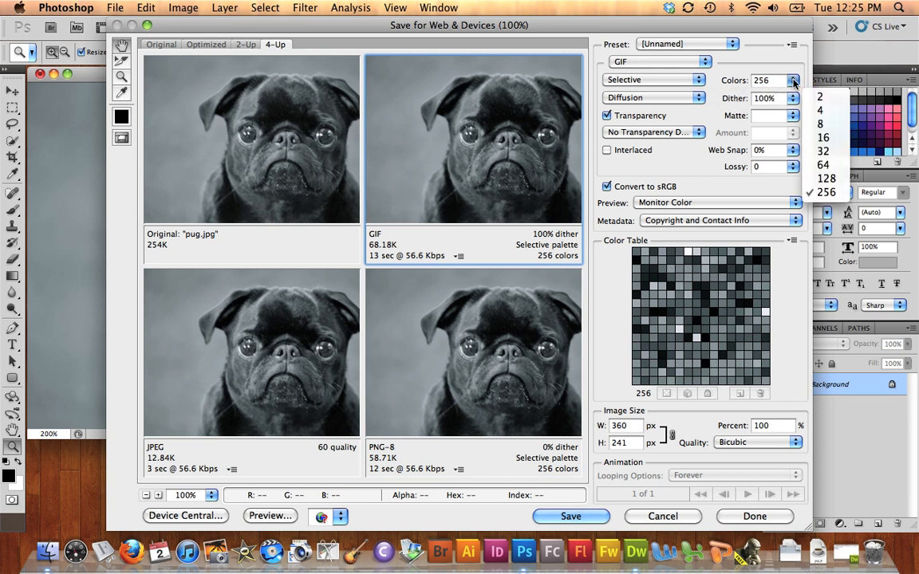
click(819, 127)
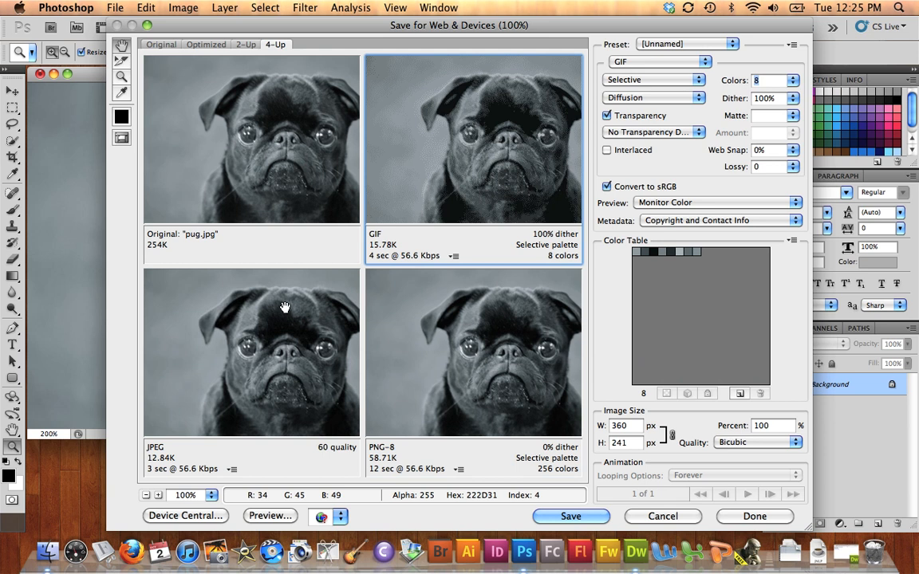
Step: Compare the JPEG and PNG-8 previews for image quality, file size and download time
click(272, 285)
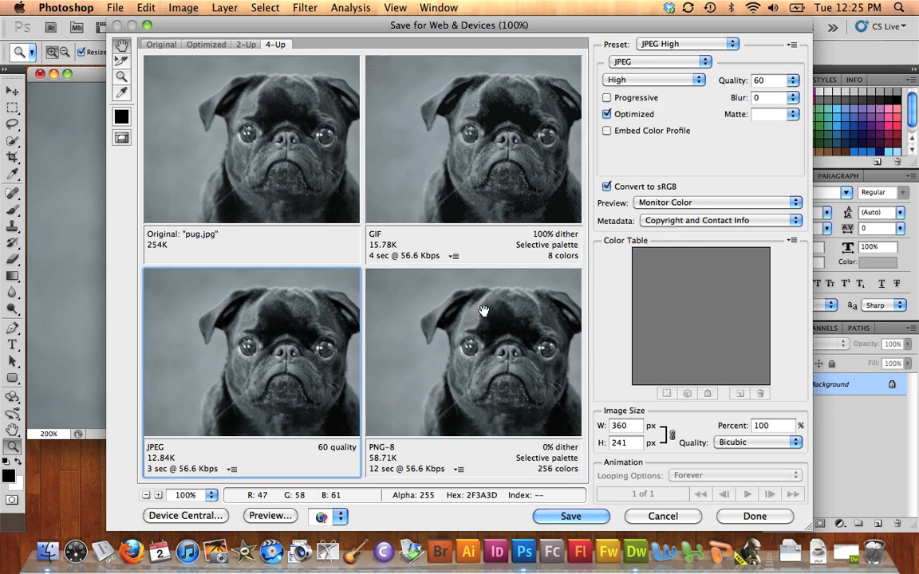
click(480, 310)
click(332, 325)
click(477, 381)
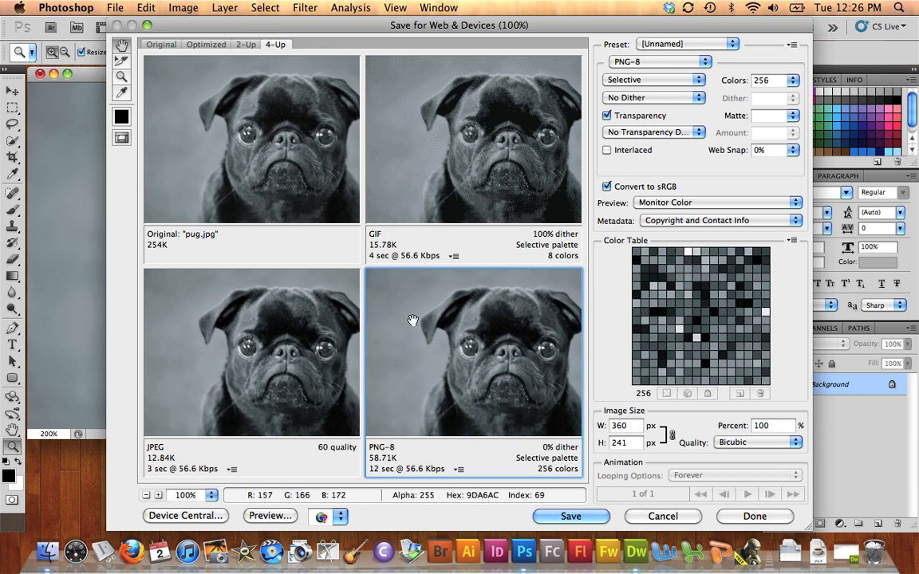
Step: Try the JPEG preview at Maximum, Very High, High, Medium and Low quality in turn
click(267, 327)
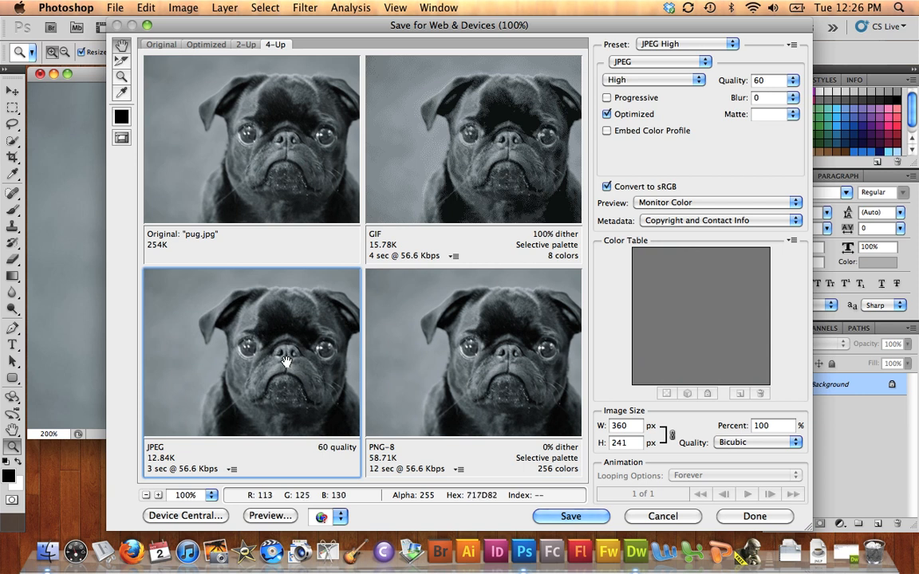
click(658, 83)
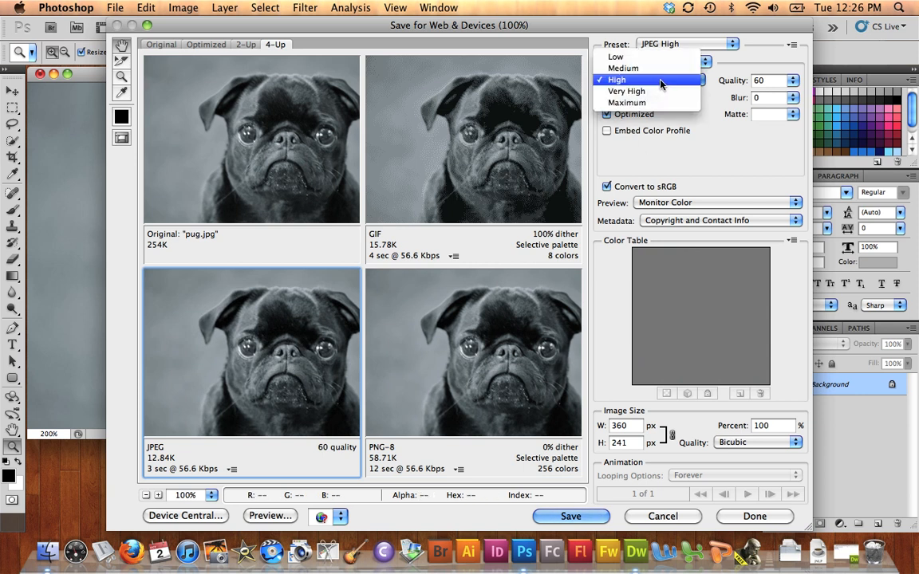
click(659, 102)
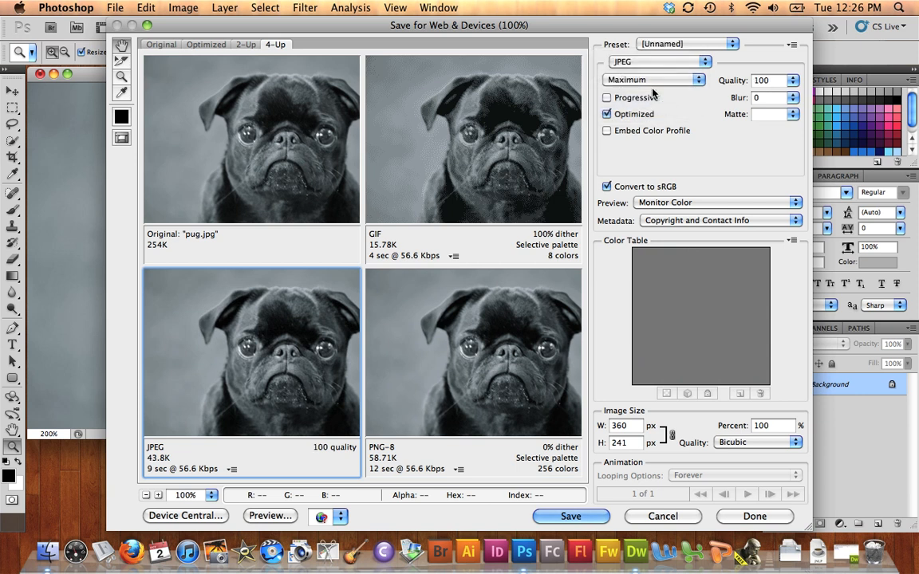
click(667, 82)
click(667, 69)
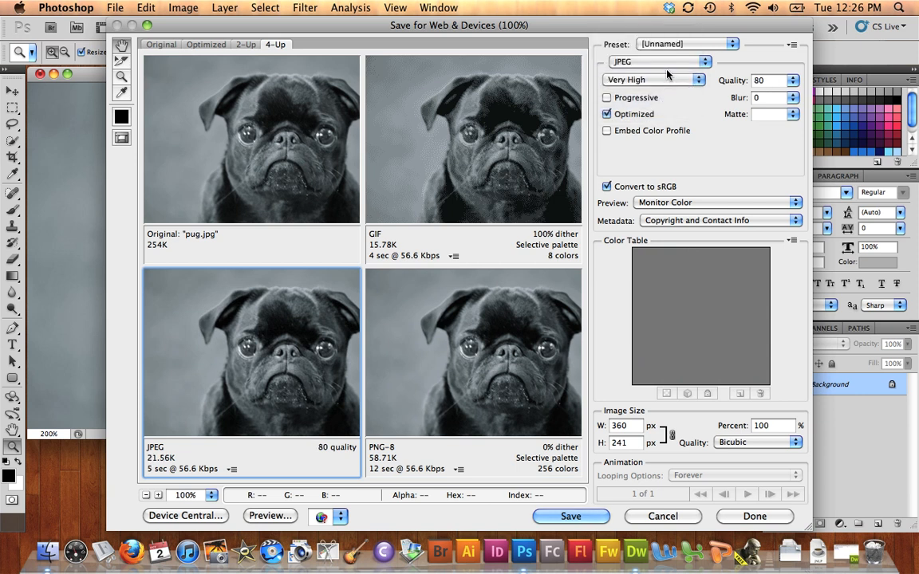
click(666, 82)
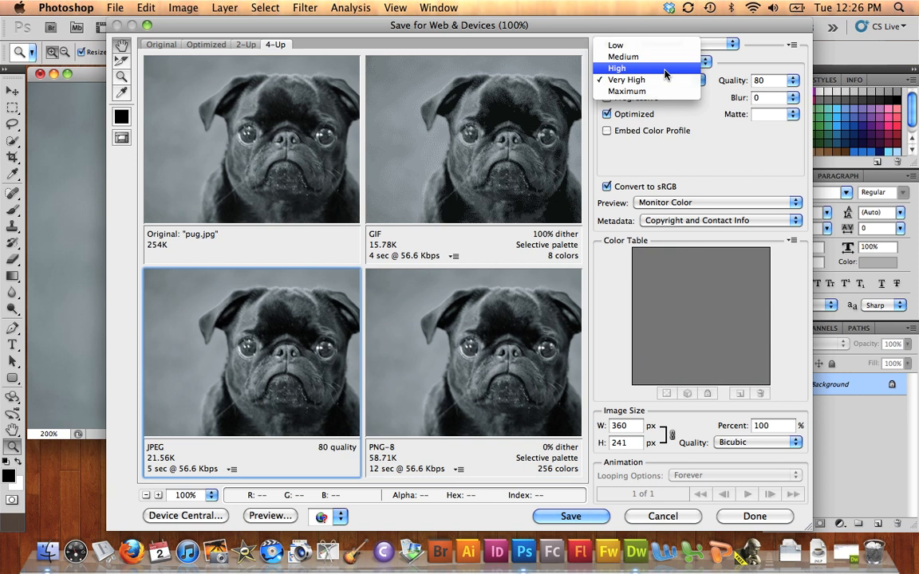
click(666, 68)
click(658, 80)
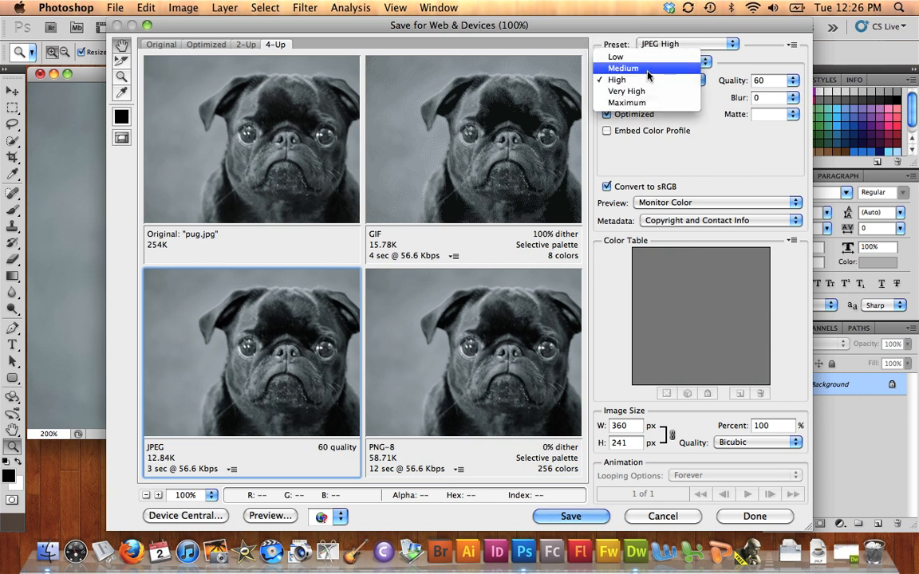
click(650, 68)
click(648, 77)
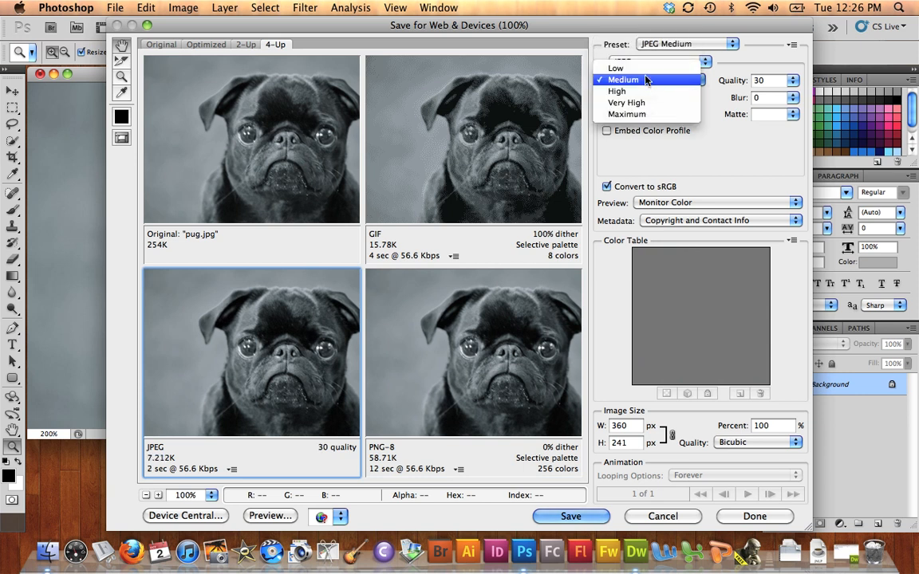
click(645, 71)
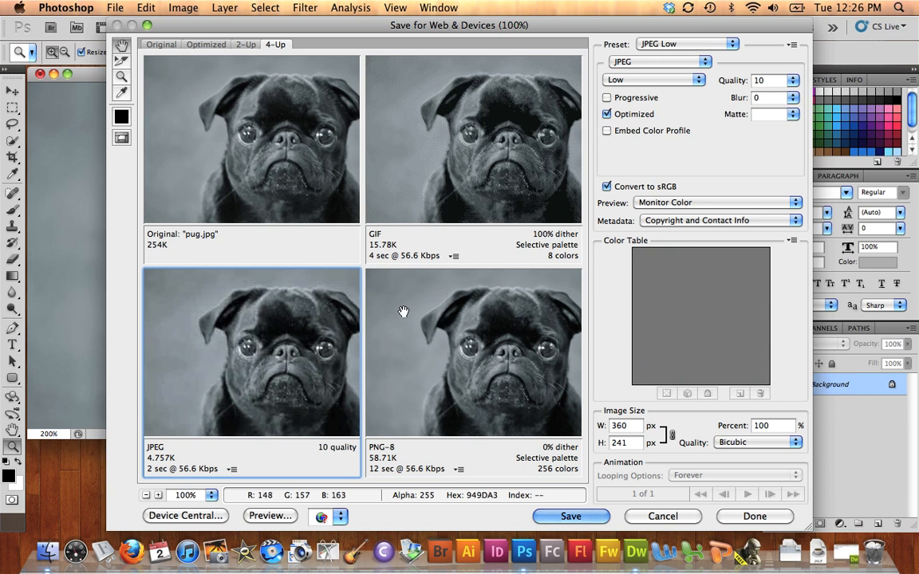
Step: Examine the JPEG preview around the pug's eye at 300% zoom and set its quality to High
click(121, 78)
click(228, 151)
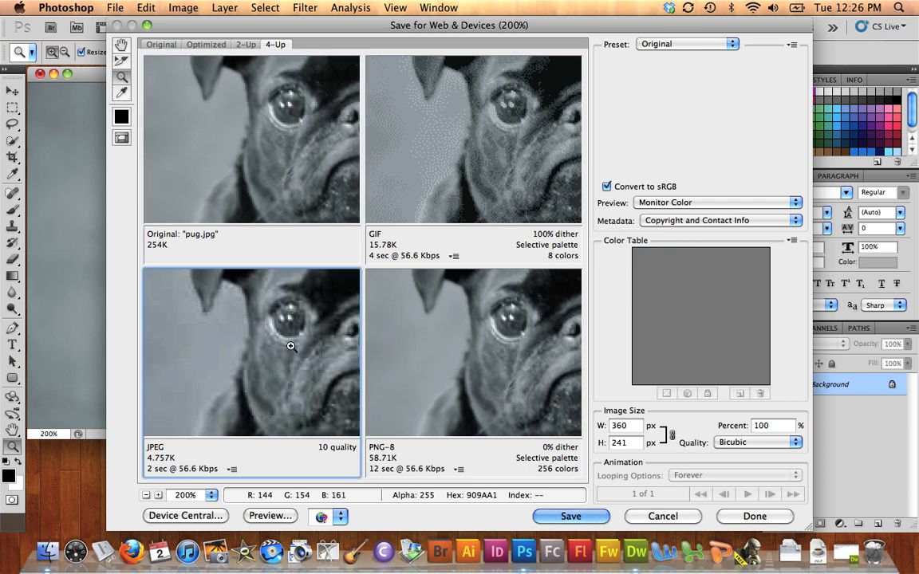
click(265, 312)
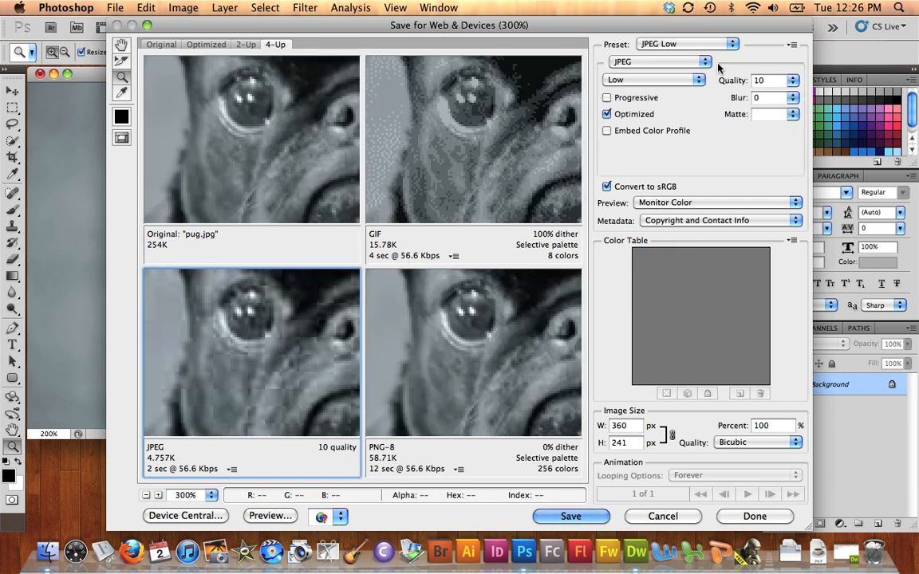
click(622, 81)
click(666, 102)
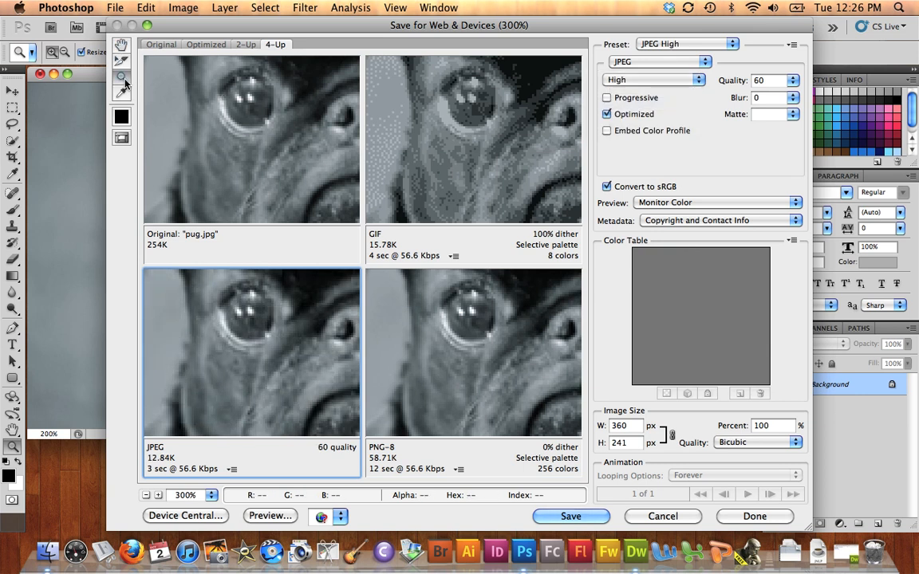
Step: Compare the High-quality JPEG with the original around the pug's face at 200%, and return the previews to 100% zoom
alt+click(239, 135)
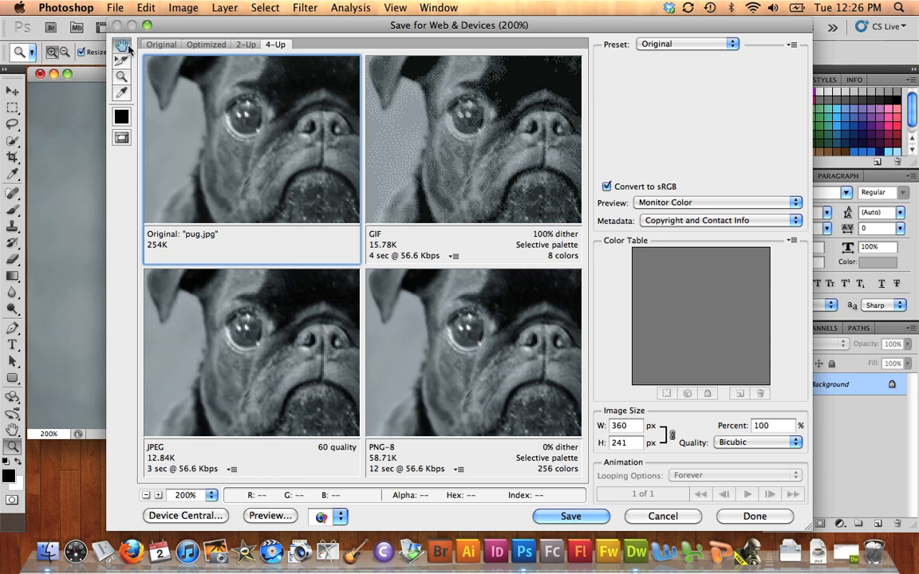
drag(299, 171, 334, 155)
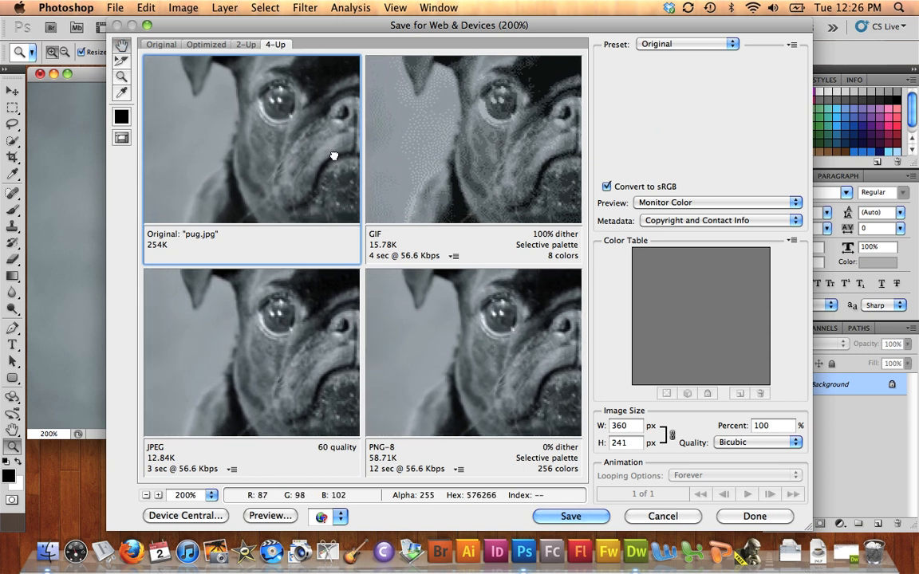
drag(254, 172, 273, 172)
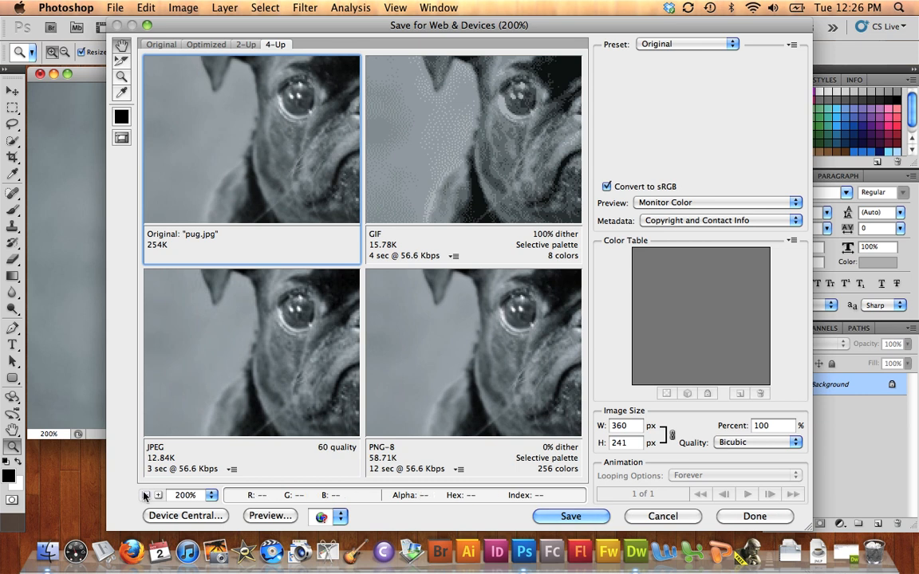
click(210, 366)
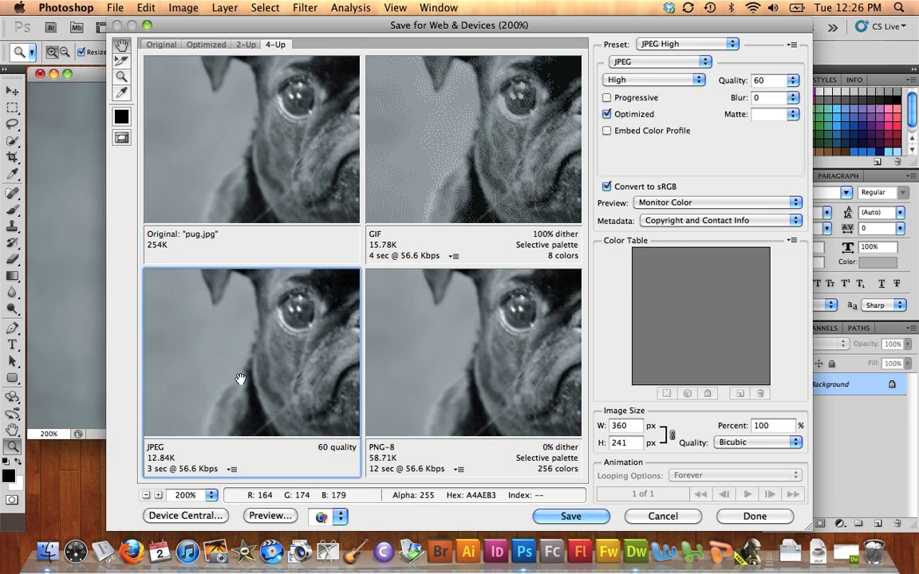
click(128, 78)
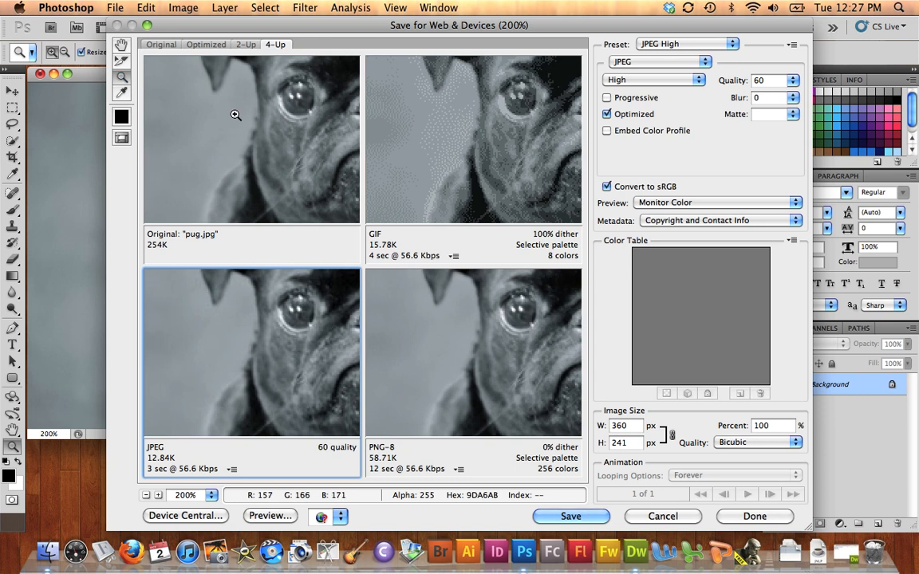
alt+click(235, 114)
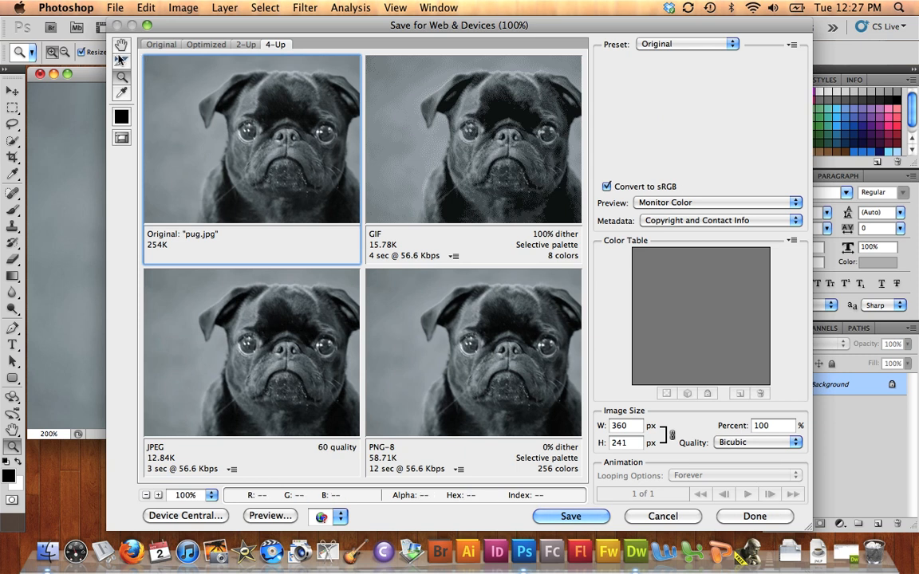
Step: Save the JPEG version as pug.jpg in the assets folder of Practice_site, within the home folder's Sites folder
click(240, 376)
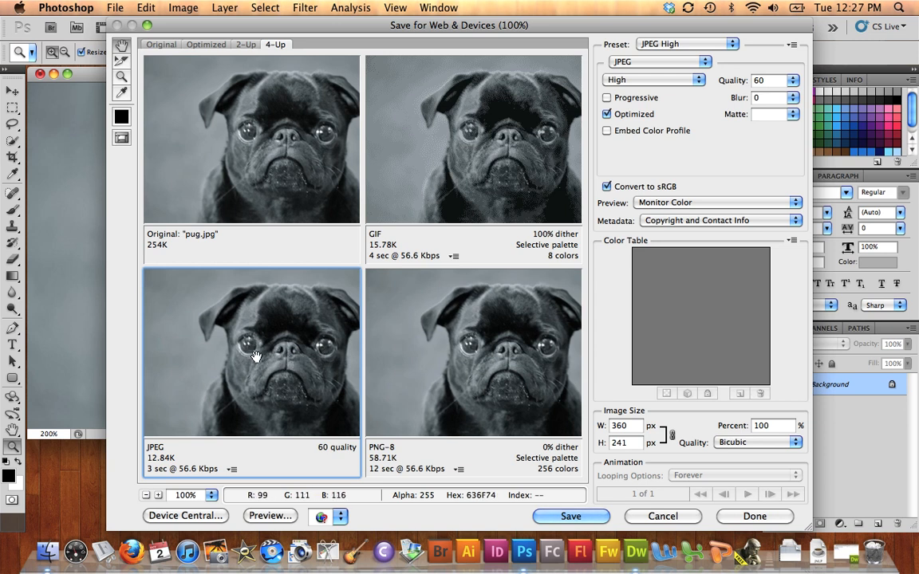
click(597, 517)
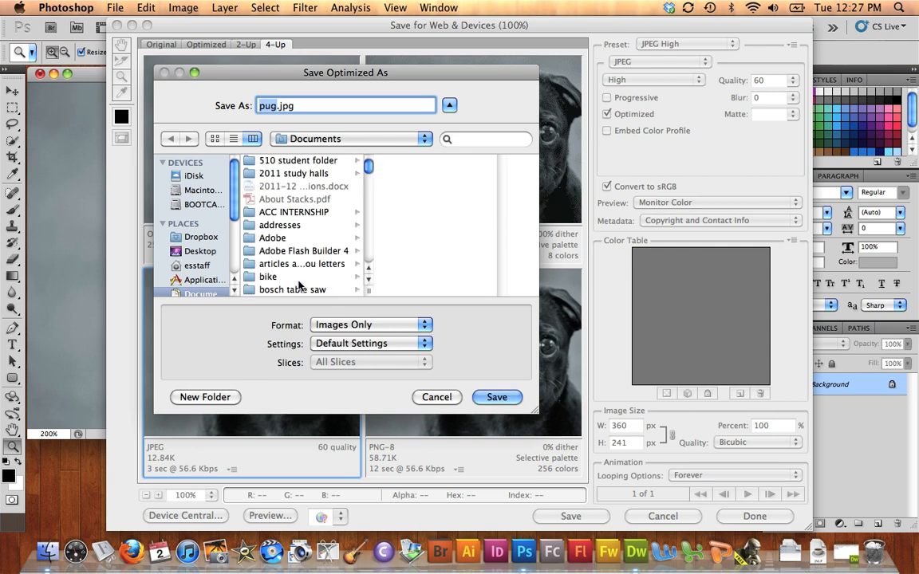
scroll(198, 275, down, 1)
scroll(198, 275, up, 1)
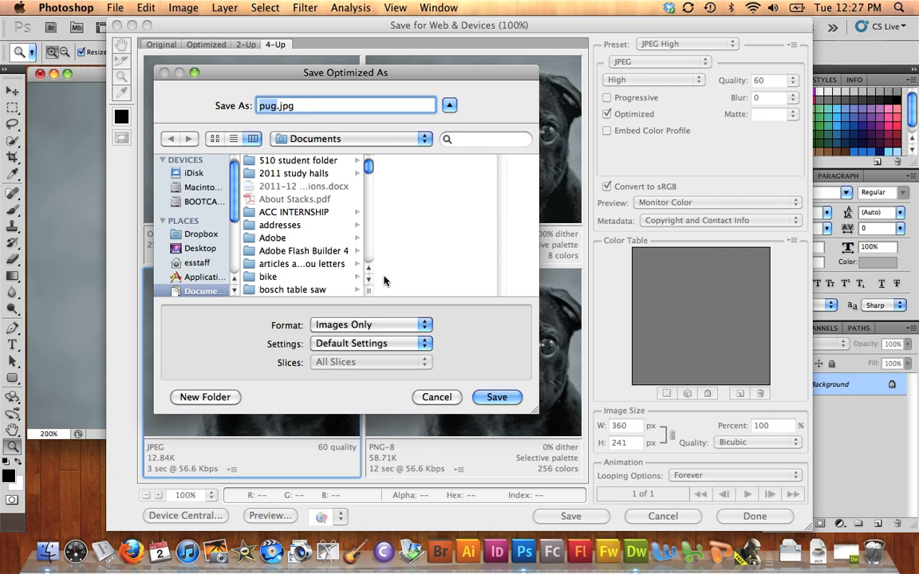
click(191, 262)
scroll(288, 272, down, 2)
click(270, 290)
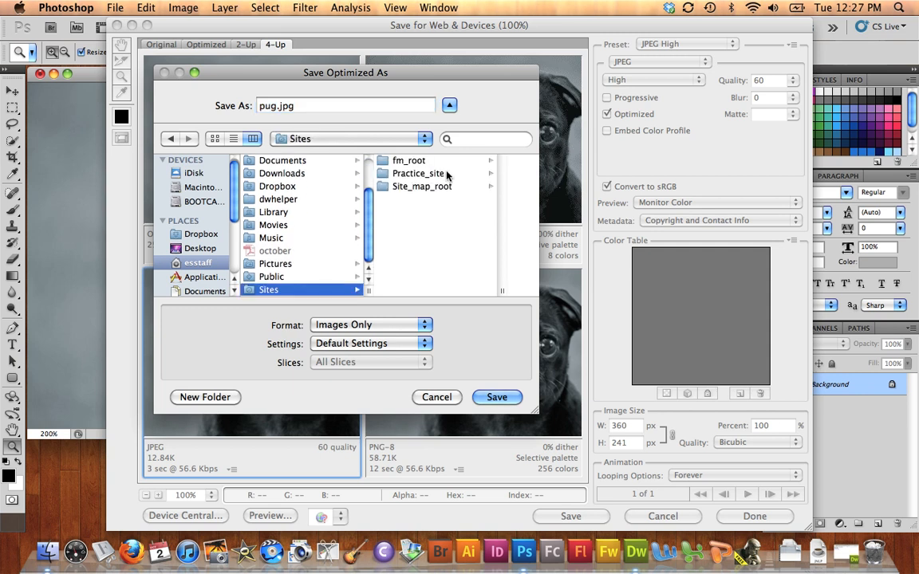
click(419, 176)
click(435, 160)
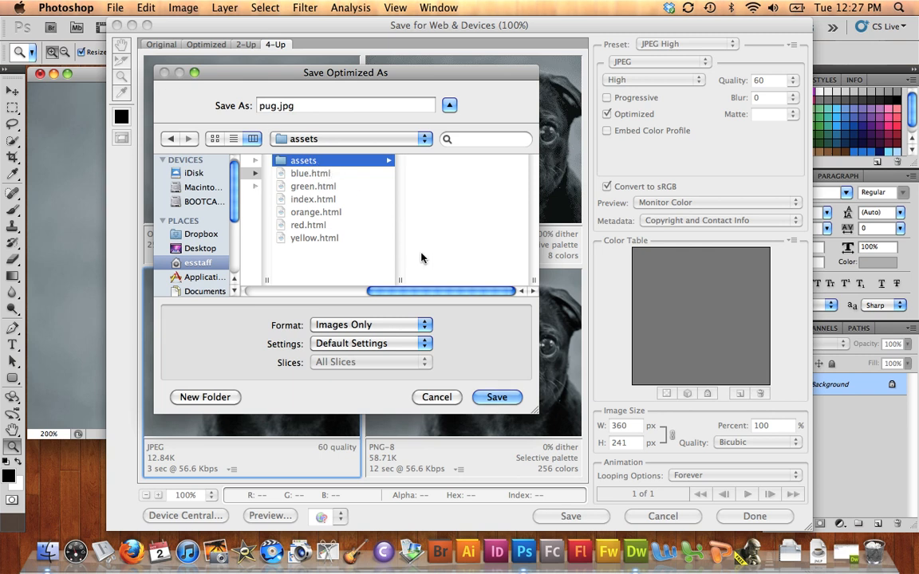
click(496, 397)
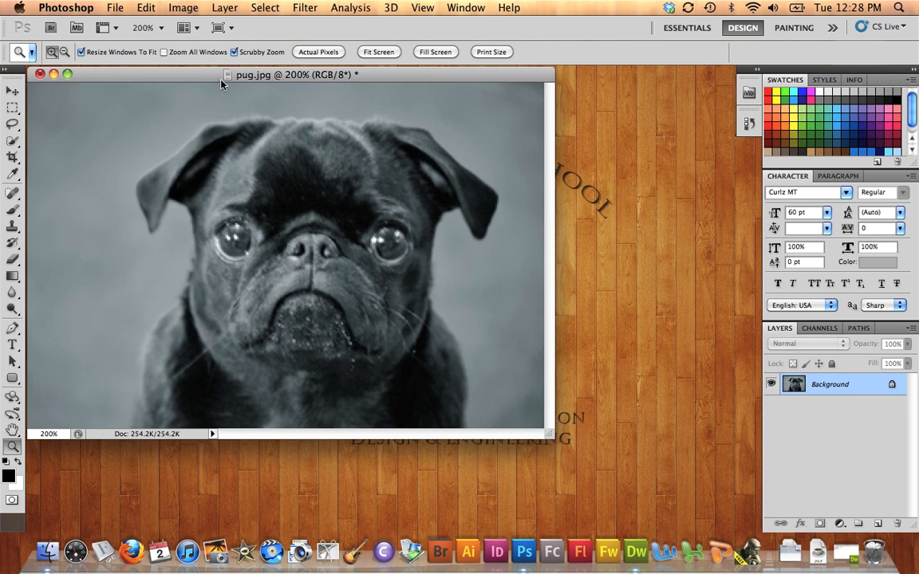
click(12, 92)
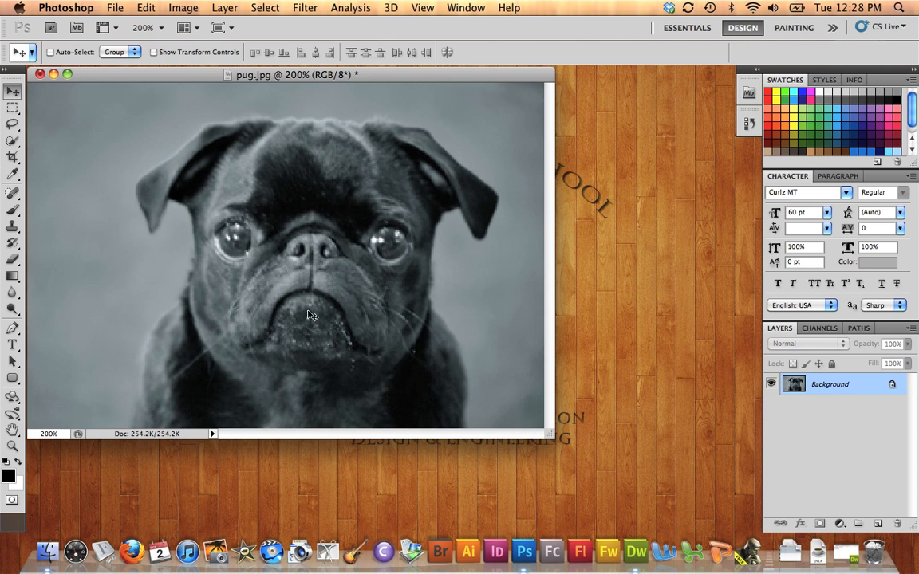
drag(278, 74, 276, 74)
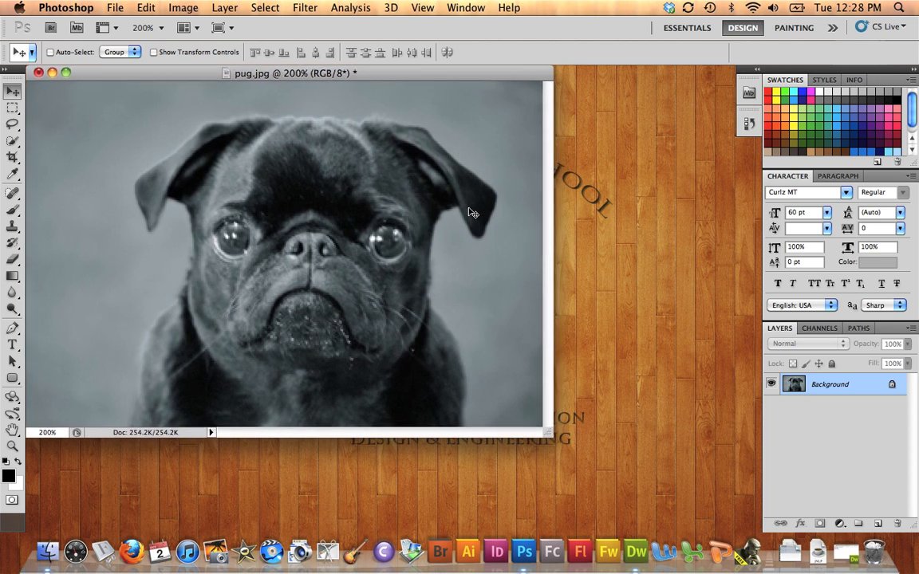